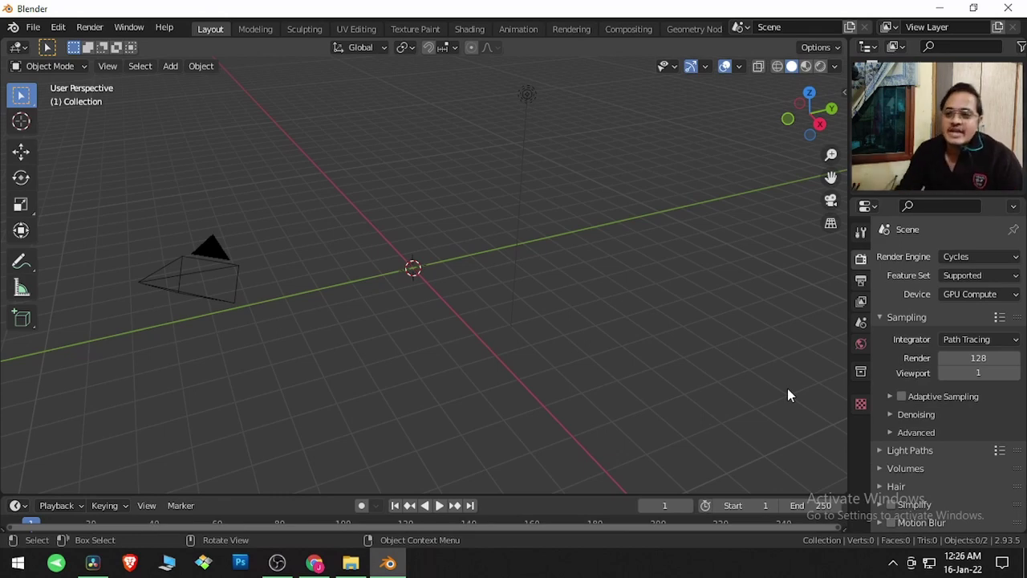
Step: Start a new file from the Sculpting template, giving a smooth Quad Sphere in Sculpt Mode
click(33, 27)
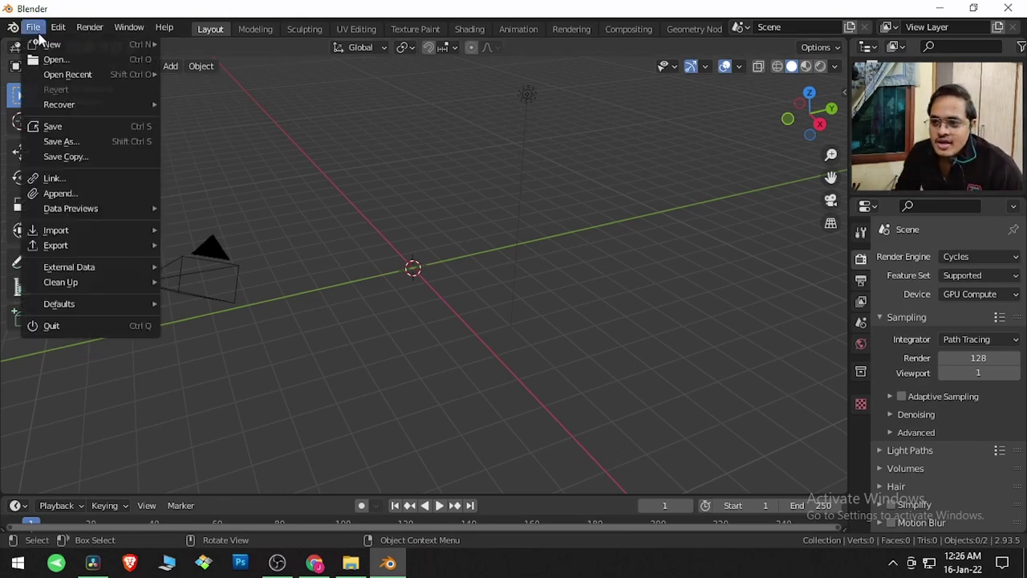
mouse_move(48, 44)
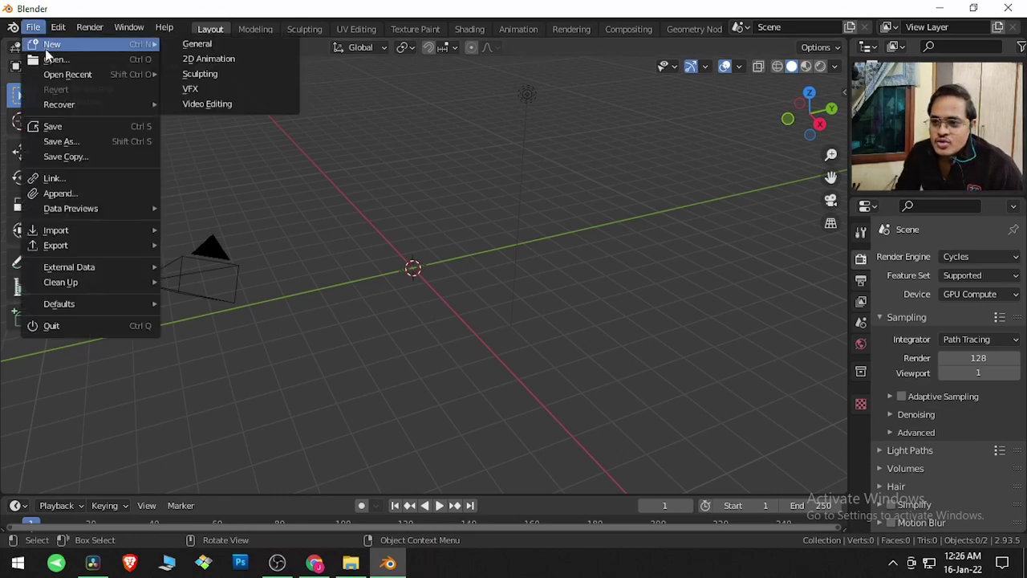
click(199, 74)
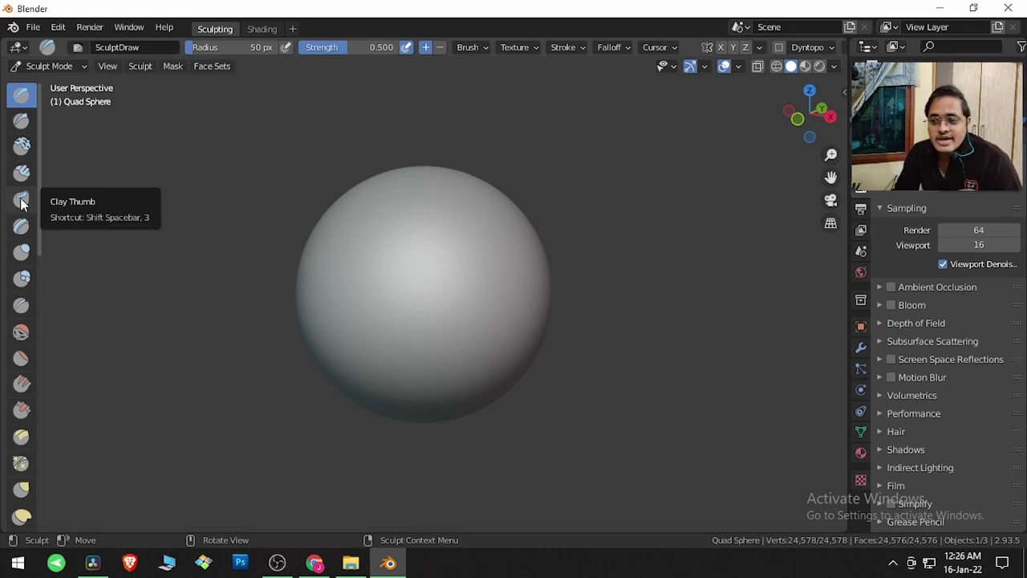
Step: Scroll up and down through the brush toolbar to browse the available brushes
scroll(22, 203, down, 5)
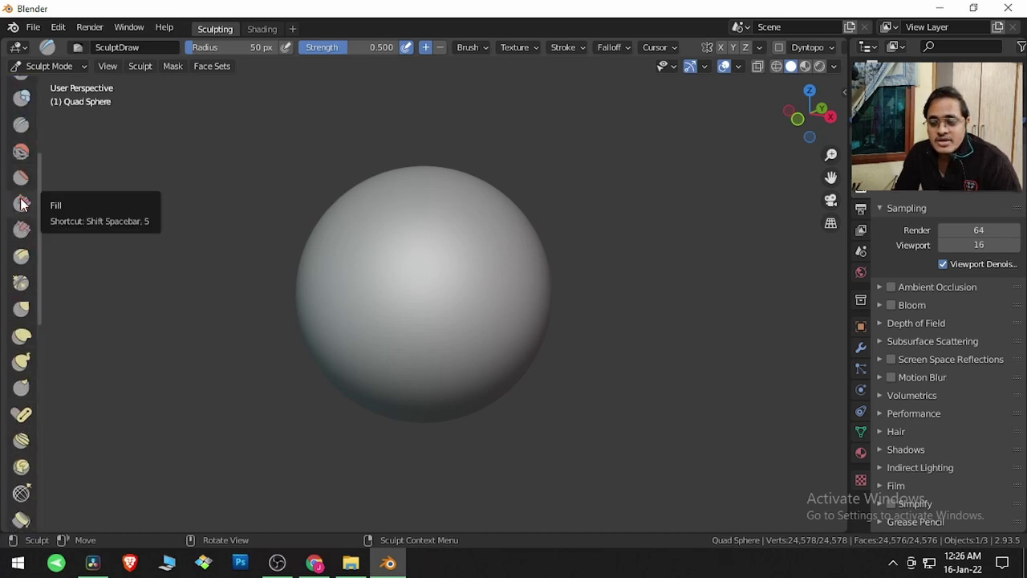
scroll(22, 203, up, 5)
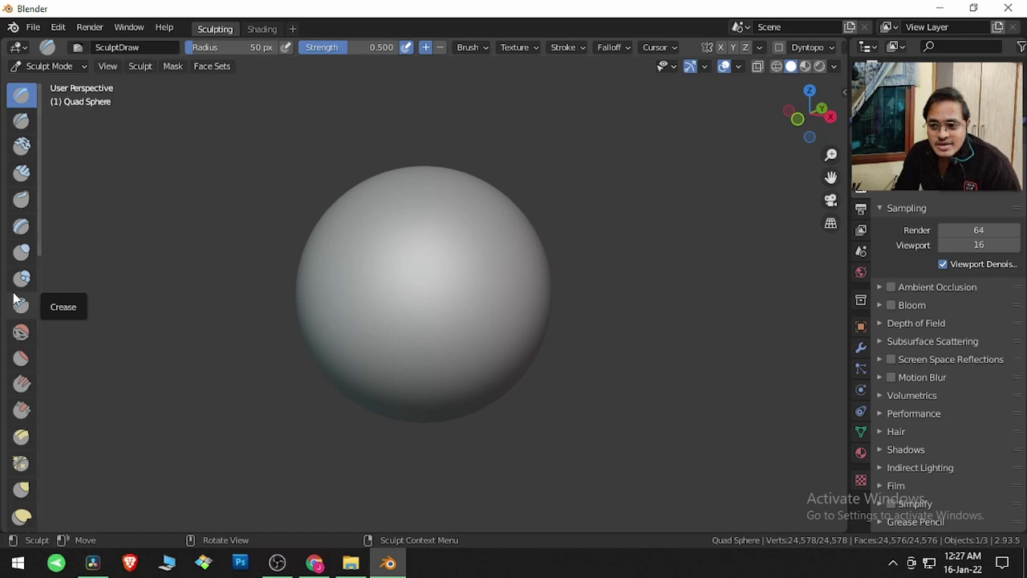
scroll(22, 306, down, 5)
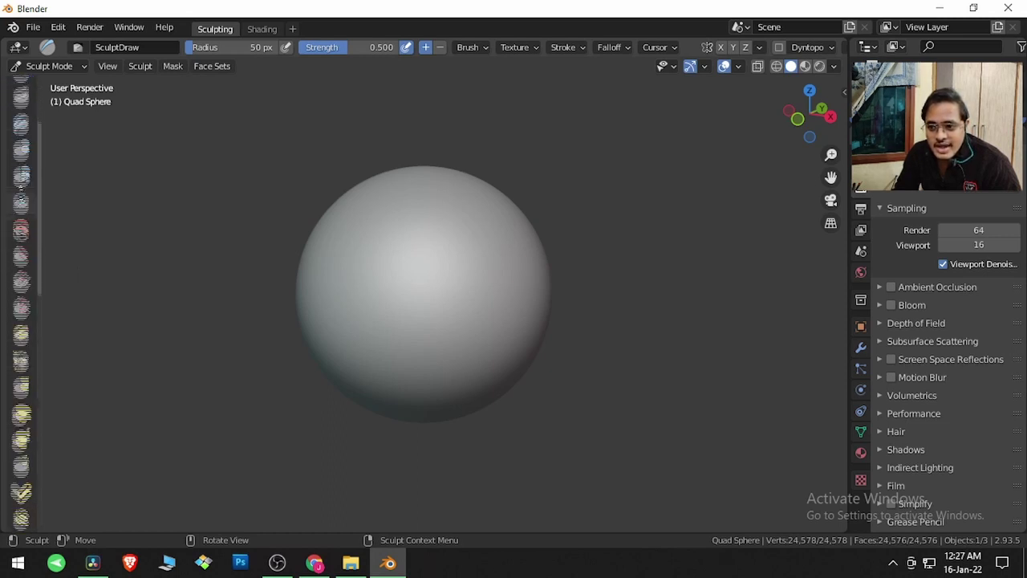
scroll(22, 241, up, 4)
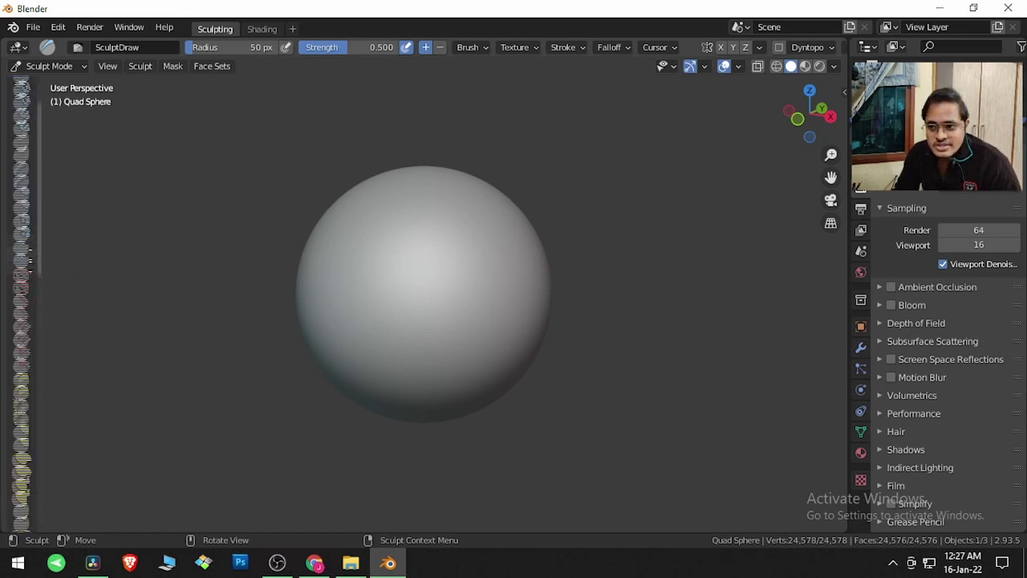
scroll(25, 241, up, 3)
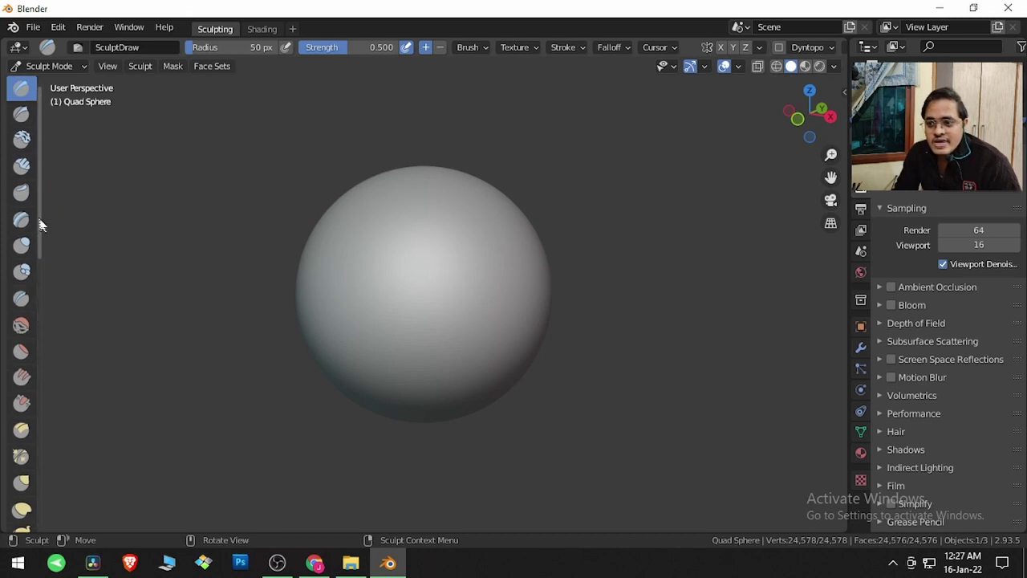
Step: Widen the brush toolbar to show brush names, then collapse it and bring it back
mouse_move(39, 217)
mouse_down()
mouse_move(41, 294)
mouse_move(45, 217)
mouse_up()
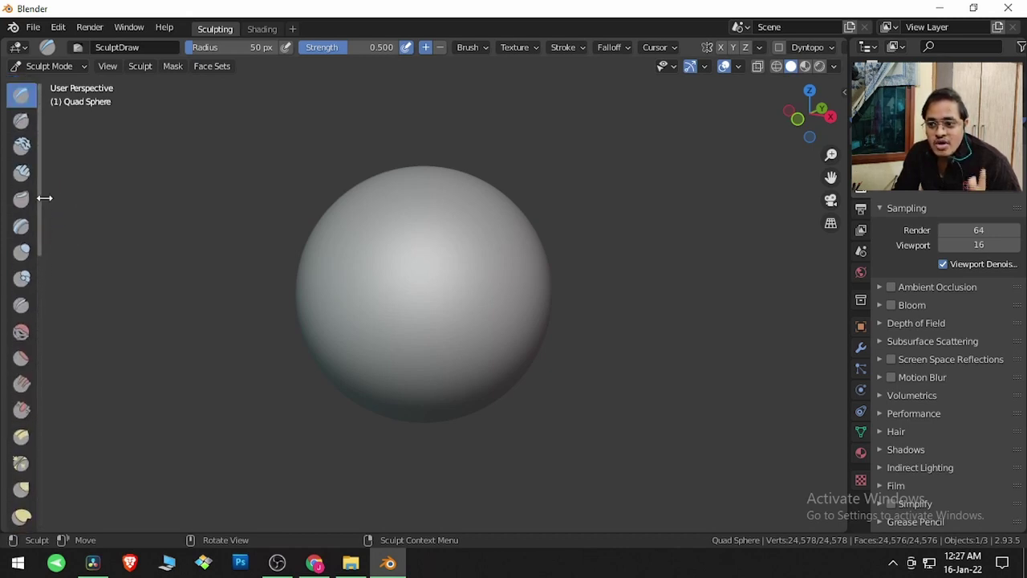
drag(44, 197, 73, 199)
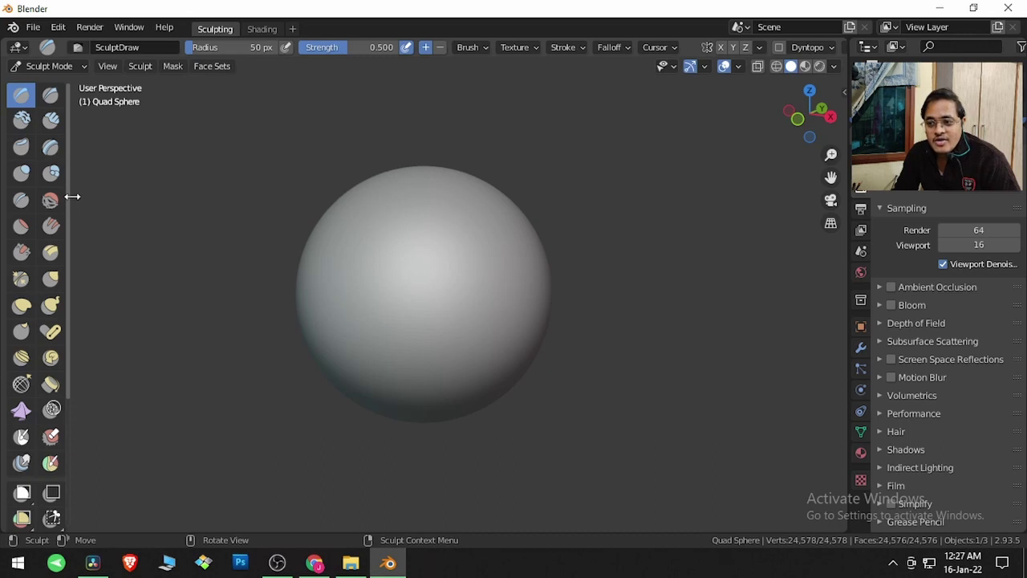
drag(77, 196, 104, 196)
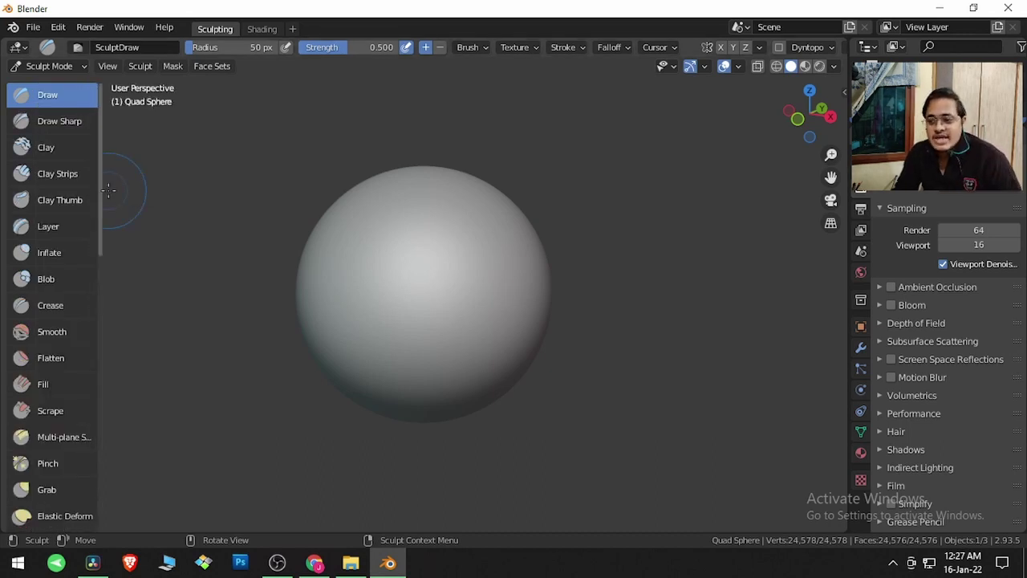
drag(103, 189, 9, 195)
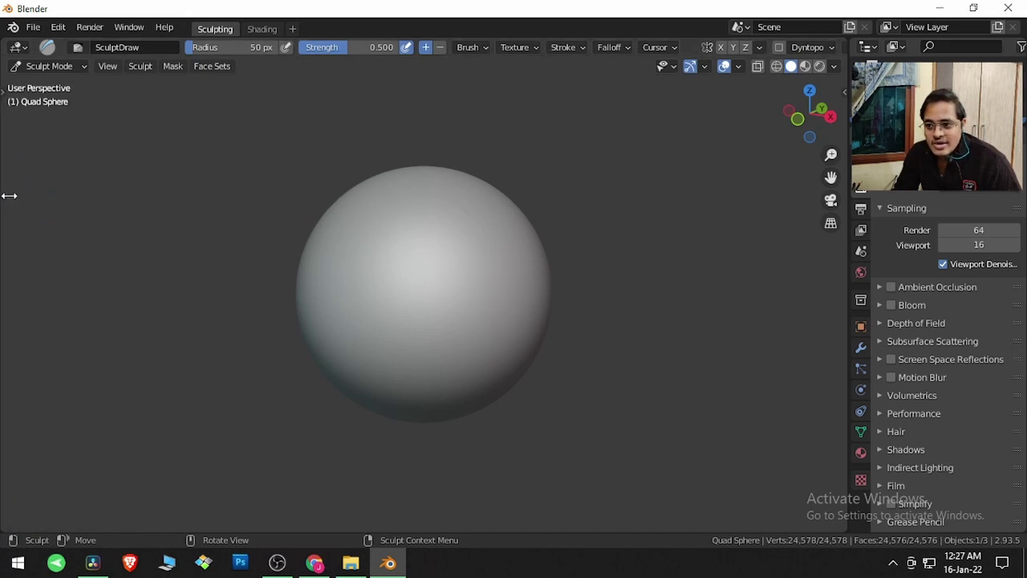
click(4, 90)
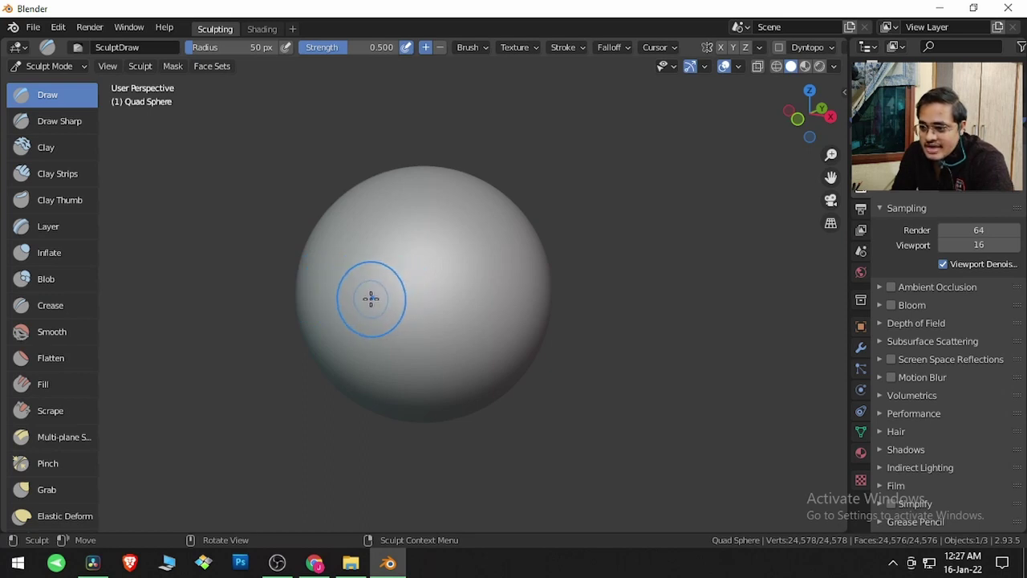
Step: Sculpt a broad Draw ridge, then a thinner diagonal Draw Sharp ridge beside it
mouse_move(375, 289)
mouse_down()
mouse_move(387, 265)
mouse_move(372, 332)
mouse_move(395, 252)
mouse_move(382, 296)
mouse_move(381, 287)
mouse_move(401, 298)
mouse_up()
mouse_move(402, 297)
middle_down()
mouse_move(424, 275)
mouse_move(458, 268)
mouse_move(402, 291)
middle_up()
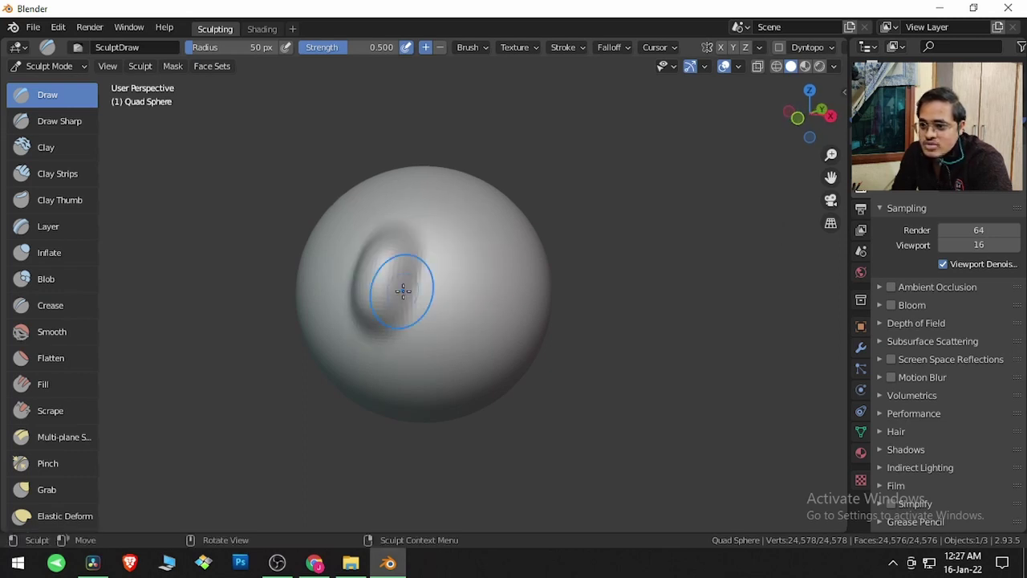
click(44, 124)
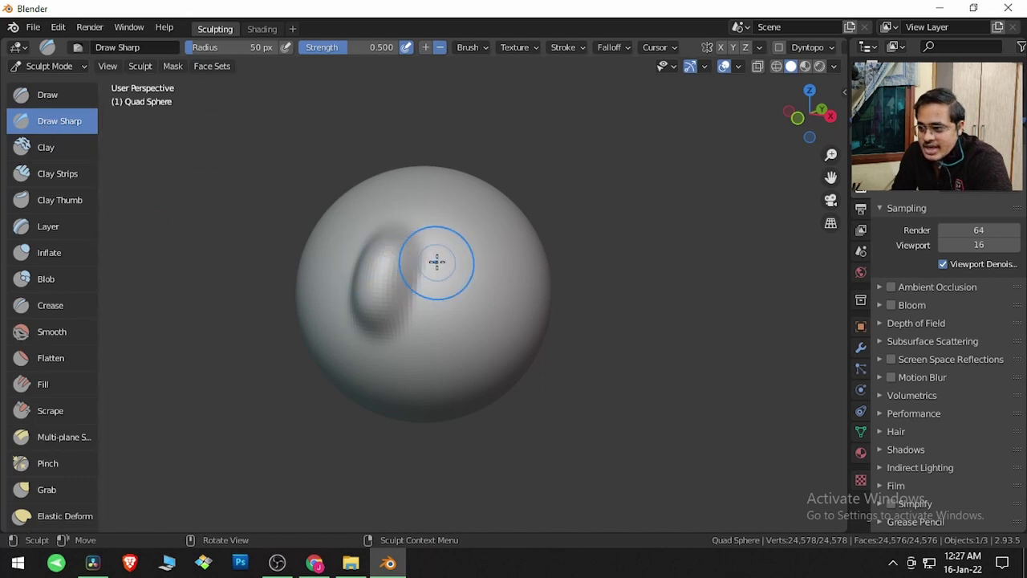
mouse_move(436, 262)
mouse_down()
mouse_move(419, 335)
mouse_move(451, 246)
mouse_move(423, 339)
mouse_up()
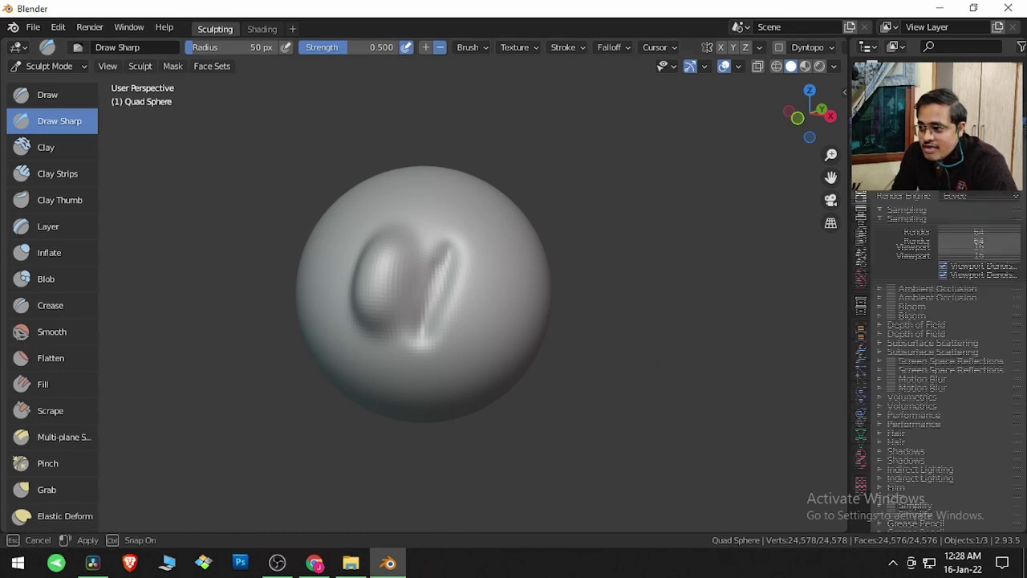
middle_drag(923, 233, 923, 263)
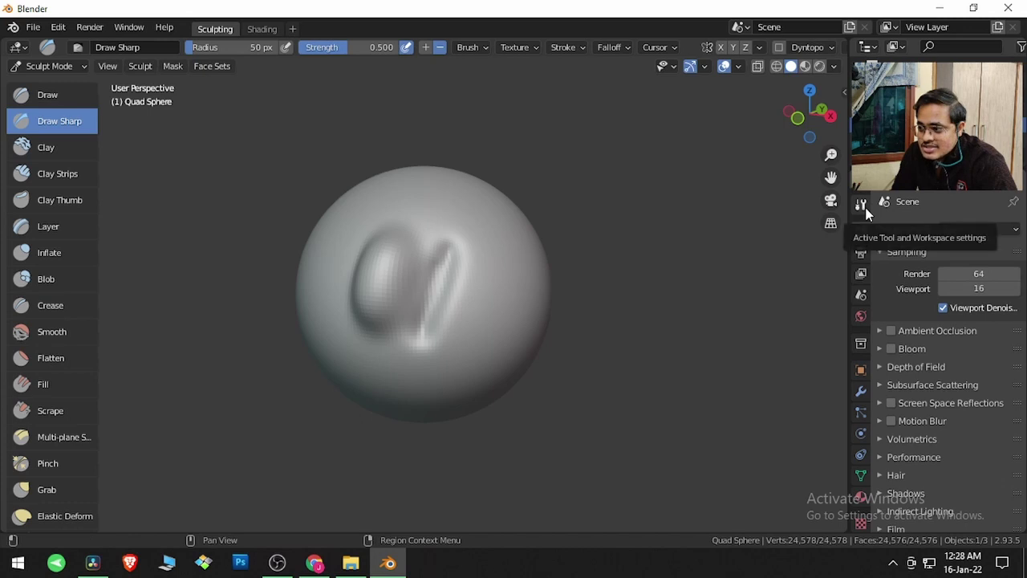
Step: Review the Draw Sharp brush settings in the Active Tool tab, then select the Clay brush
click(861, 206)
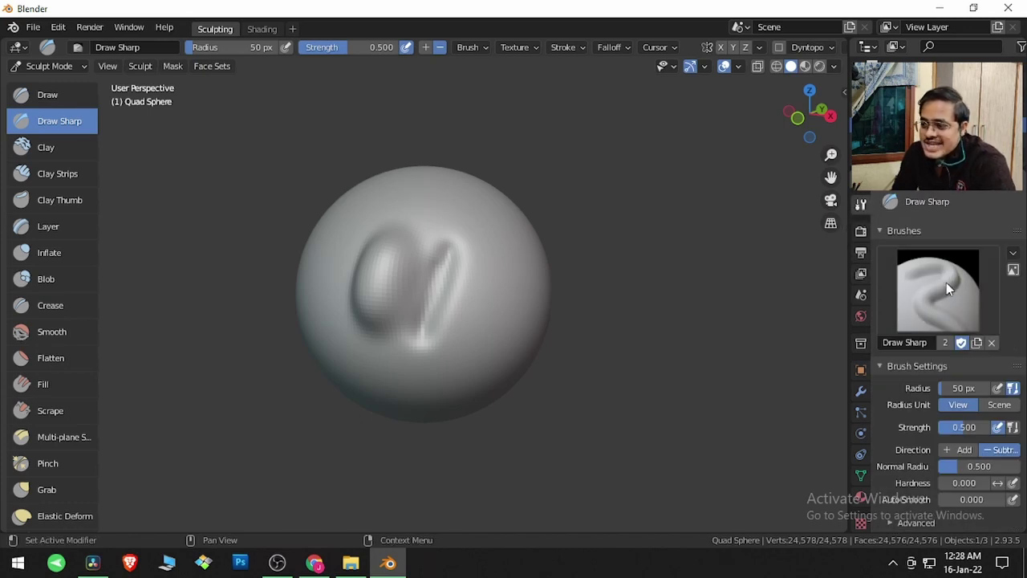
scroll(941, 291, down, 1)
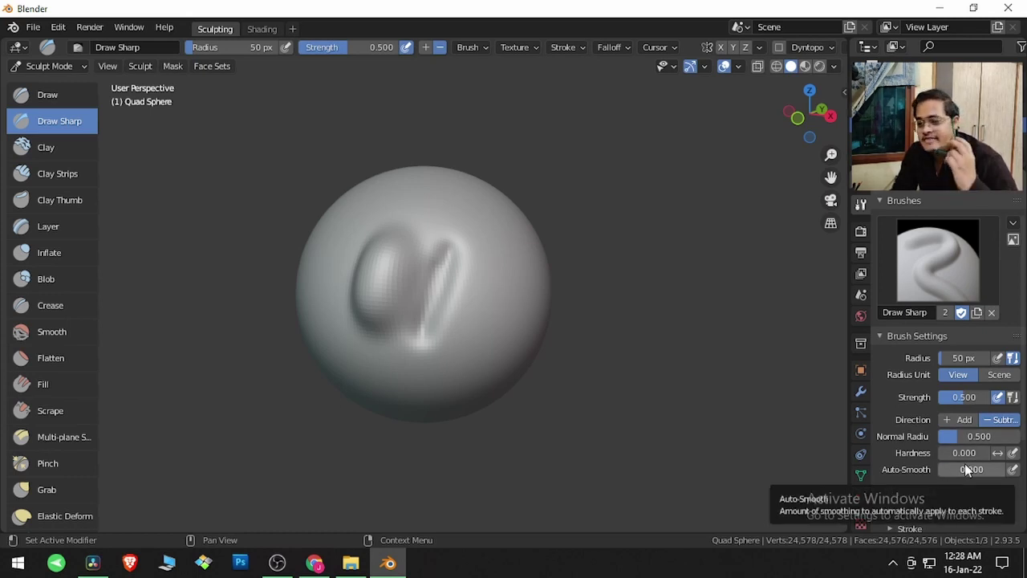
click(66, 152)
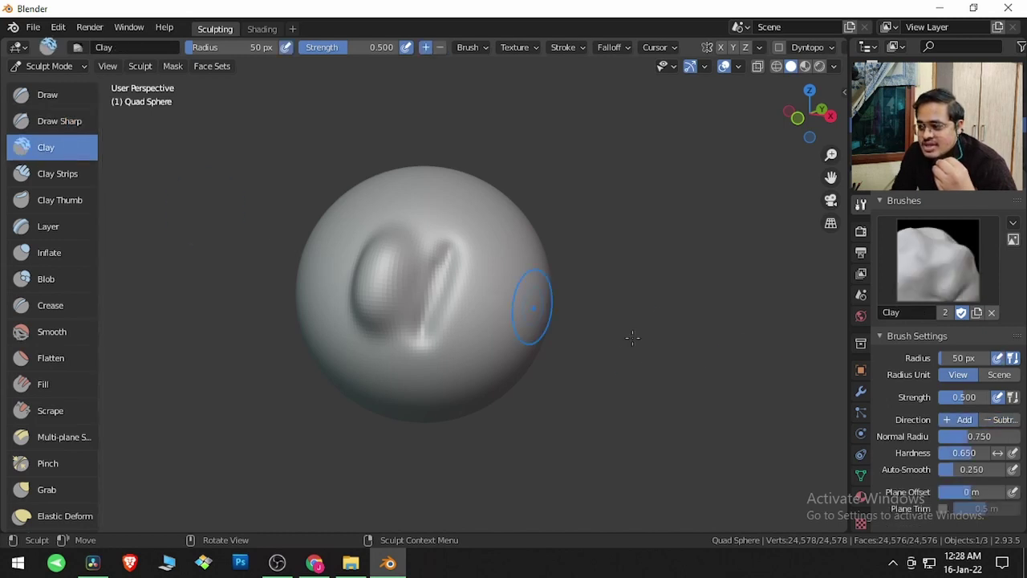
Step: Build a long raised Clay ridge on a clean area of the sphere
scroll(907, 404, down, 1)
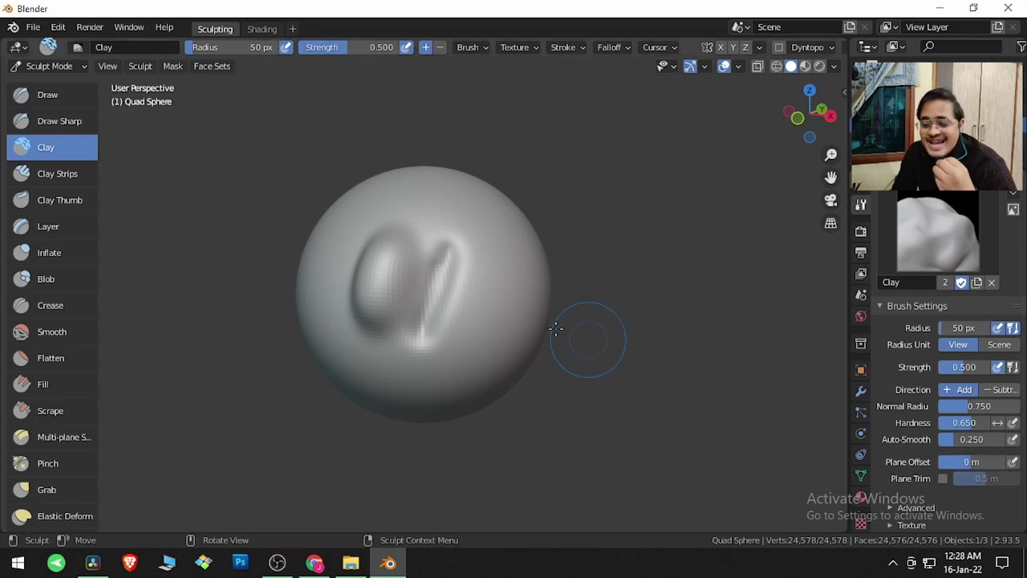
click(46, 122)
click(45, 154)
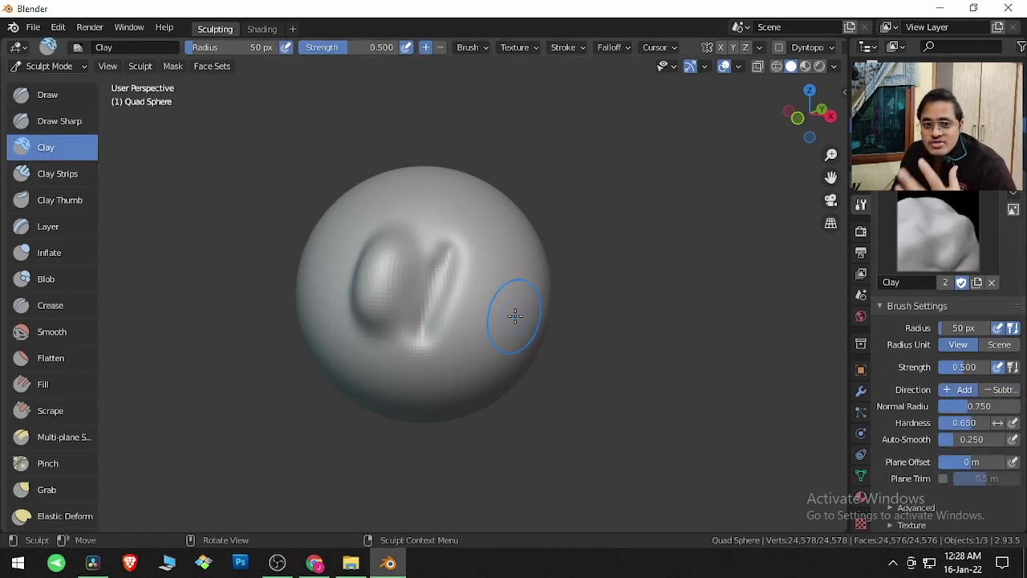
middle_drag(484, 304, 445, 296)
mouse_move(428, 302)
mouse_down()
mouse_move(454, 239)
mouse_move(407, 364)
mouse_move(454, 247)
mouse_move(414, 345)
mouse_move(454, 253)
mouse_move(436, 332)
mouse_move(466, 259)
mouse_move(450, 323)
mouse_move(464, 278)
mouse_up()
mouse_move(465, 281)
middle_down()
mouse_move(474, 305)
mouse_move(417, 289)
middle_up()
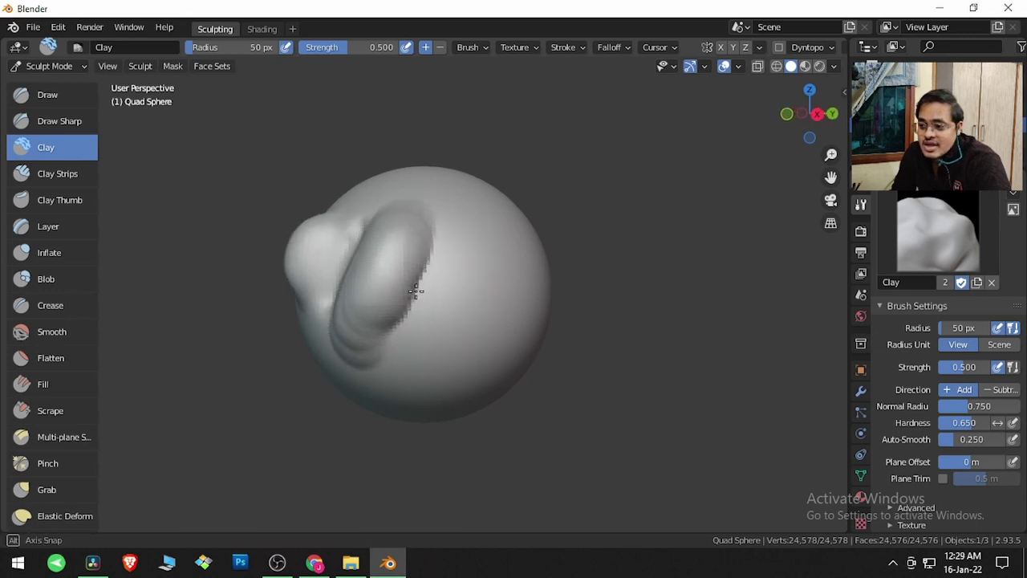
Step: Press a flat Clay Strips band down the sphere's right side, then pick Clay Thumb
click(63, 174)
mouse_move(467, 250)
mouse_down()
mouse_move(431, 347)
mouse_move(470, 250)
mouse_move(437, 365)
mouse_move(470, 242)
mouse_up()
mouse_move(471, 242)
middle_down()
mouse_move(450, 281)
mouse_move(468, 300)
middle_up()
click(68, 205)
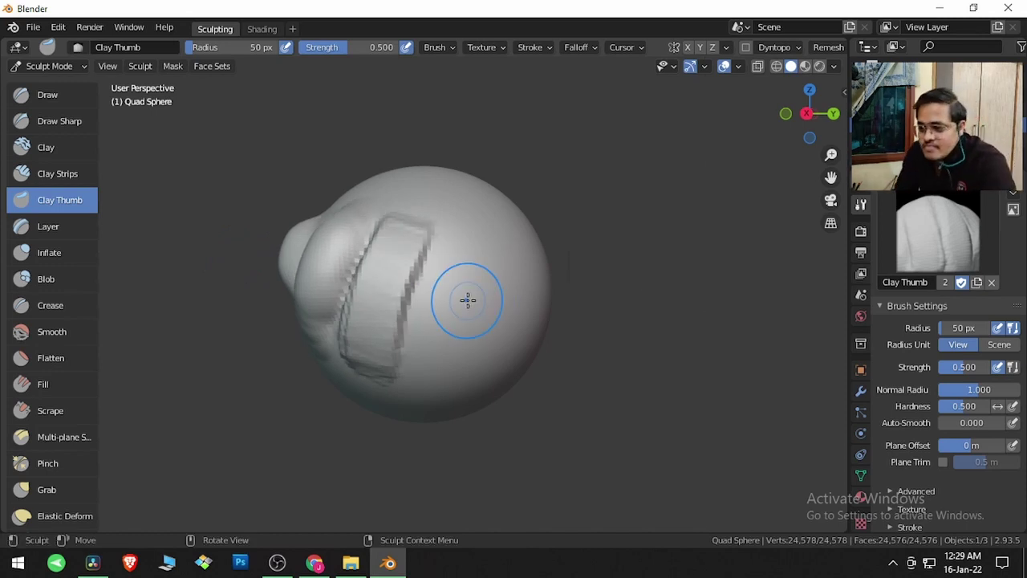
Step: Press a Clay Thumb groove into the sphere and add a looping Layer stroke beside it
mouse_move(458, 310)
mouse_down()
mouse_move(477, 244)
mouse_move(439, 342)
mouse_move(467, 259)
mouse_move(439, 343)
mouse_up()
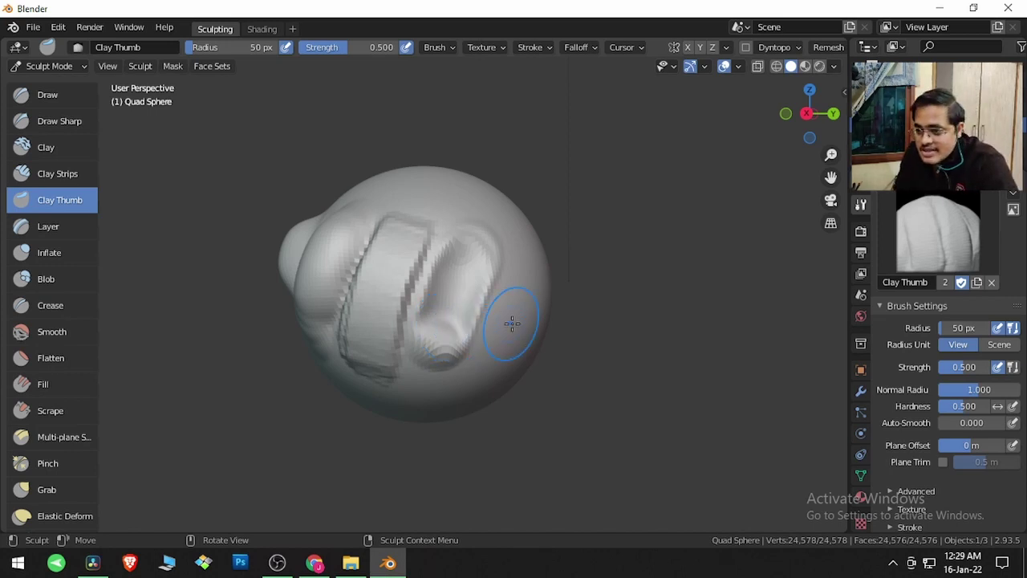
middle_drag(509, 321, 439, 316)
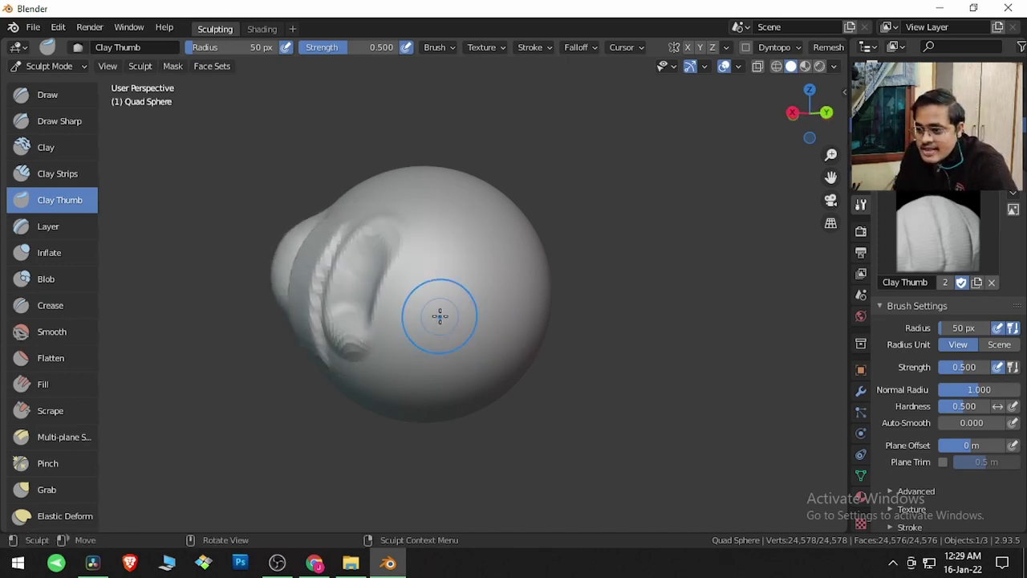
click(77, 230)
mouse_move(431, 254)
mouse_down()
mouse_move(378, 367)
mouse_move(417, 278)
mouse_move(396, 339)
mouse_move(412, 289)
mouse_up()
mouse_move(411, 290)
middle_down()
mouse_move(404, 310)
mouse_move(413, 328)
mouse_move(449, 305)
mouse_move(433, 275)
mouse_move(356, 286)
mouse_move(355, 321)
middle_up()
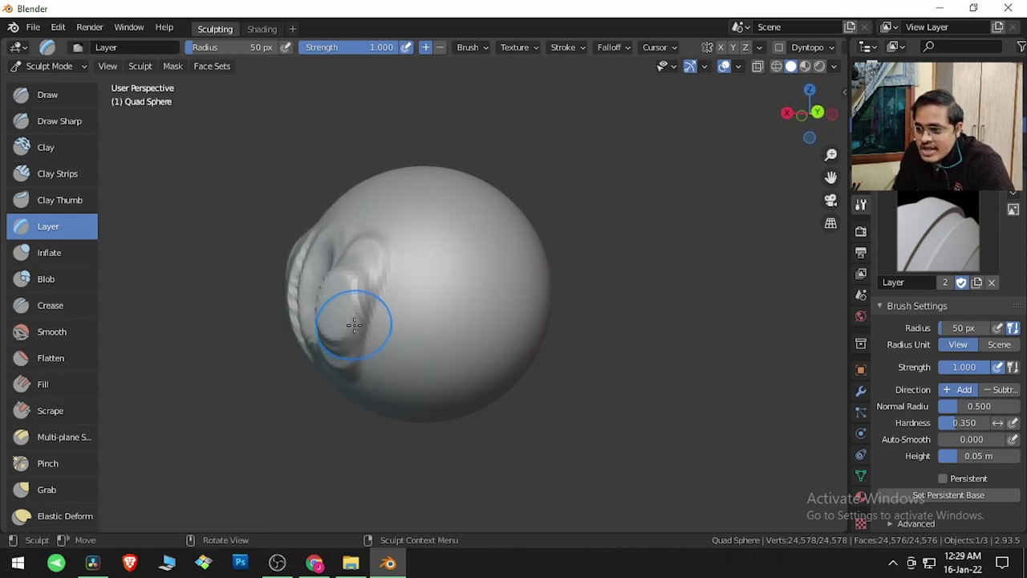
click(79, 252)
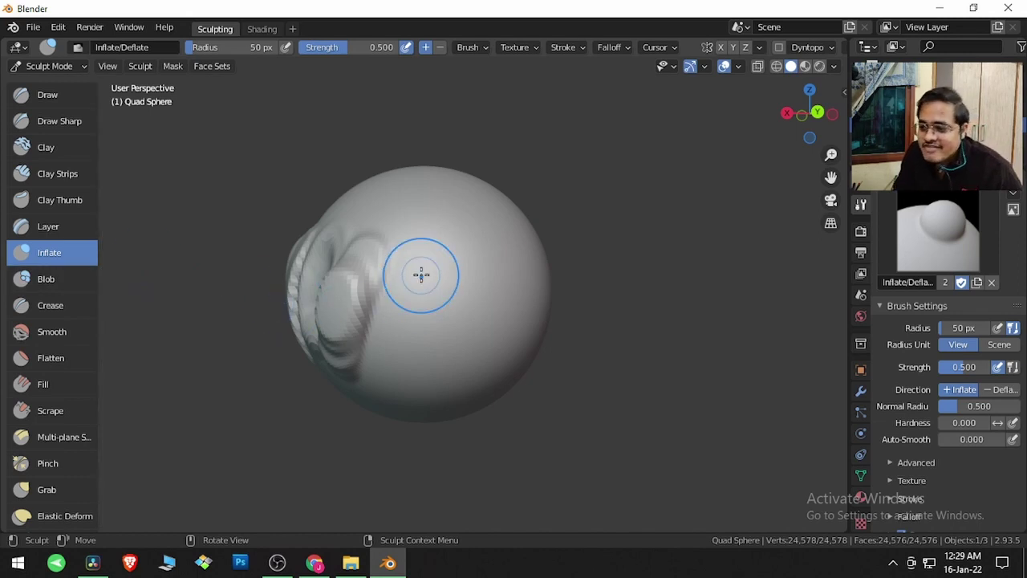
Step: Raise a rounded Inflate bulge on the sphere's front, then orbit to a fresh area
mouse_move(409, 269)
mouse_down()
mouse_move(428, 296)
mouse_move(425, 313)
mouse_move(403, 284)
mouse_move(436, 278)
mouse_up()
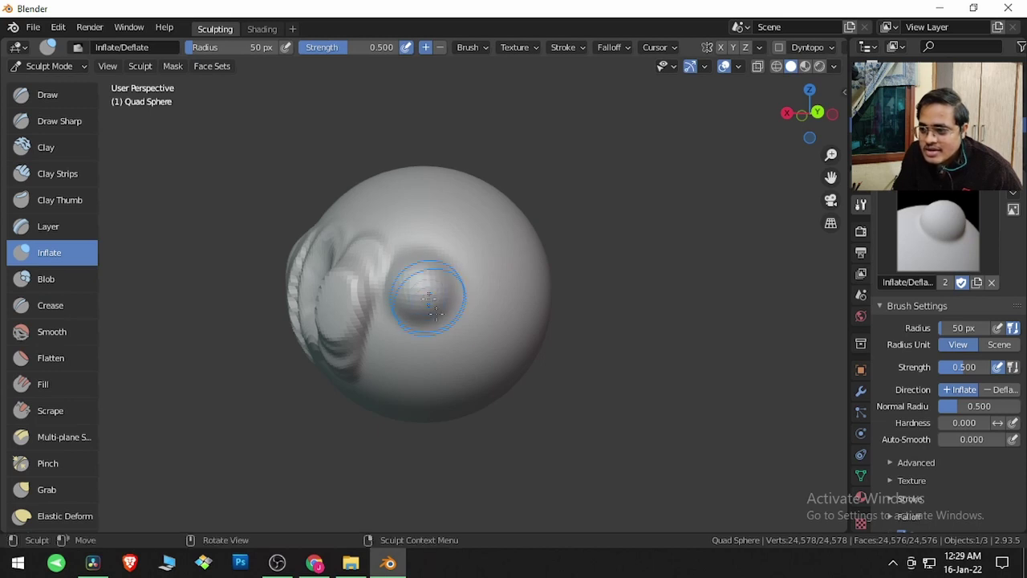
mouse_move(436, 278)
middle_down()
mouse_move(459, 339)
mouse_move(458, 234)
mouse_move(449, 335)
mouse_move(423, 358)
mouse_move(377, 345)
middle_up()
Step: Raise a few round bulbous bumps with the Blob brush beside the inflated shape
click(46, 278)
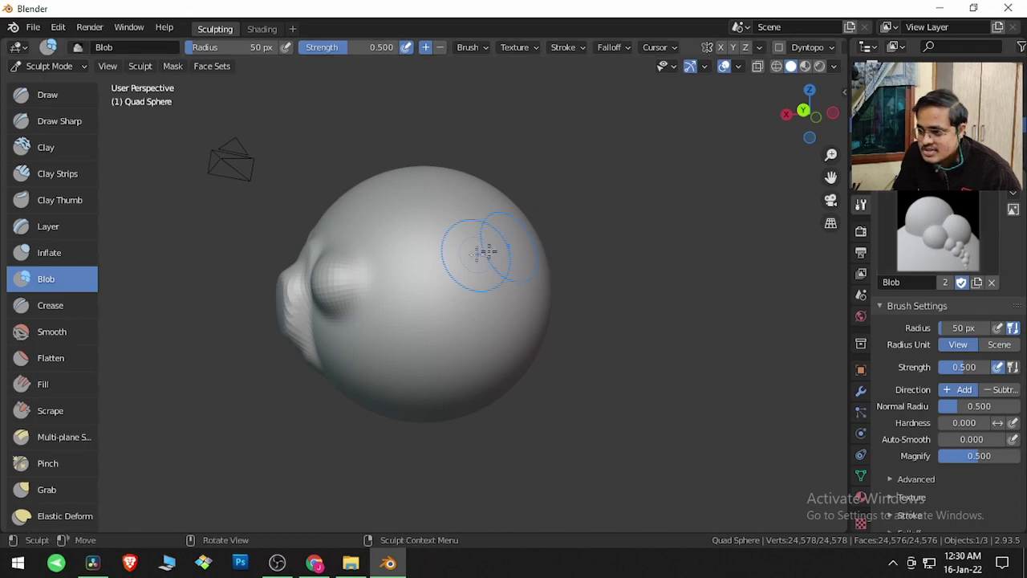
mouse_move(399, 282)
mouse_down()
mouse_move(393, 254)
mouse_move(393, 289)
mouse_move(419, 303)
mouse_up()
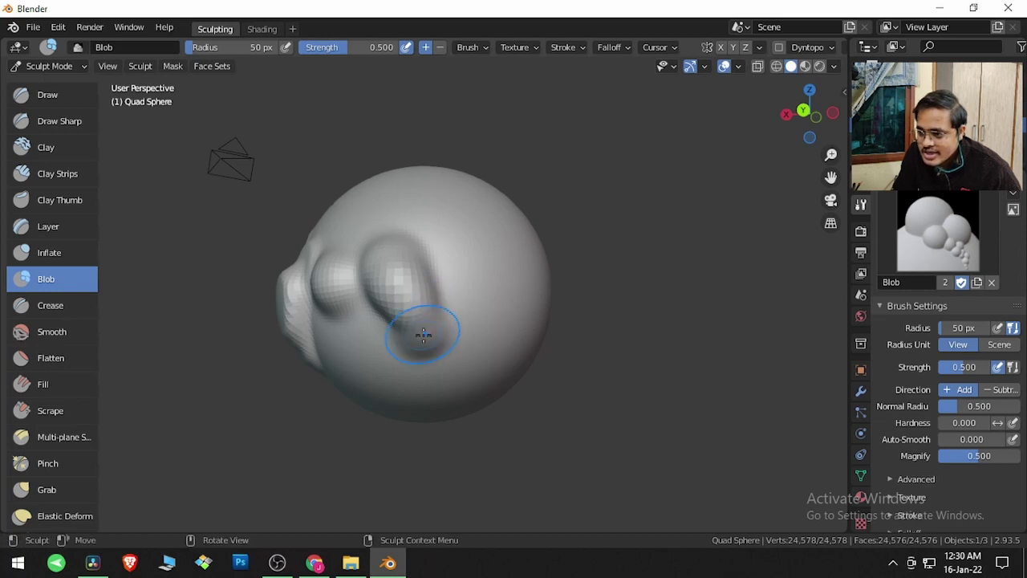
middle_drag(424, 332, 419, 305)
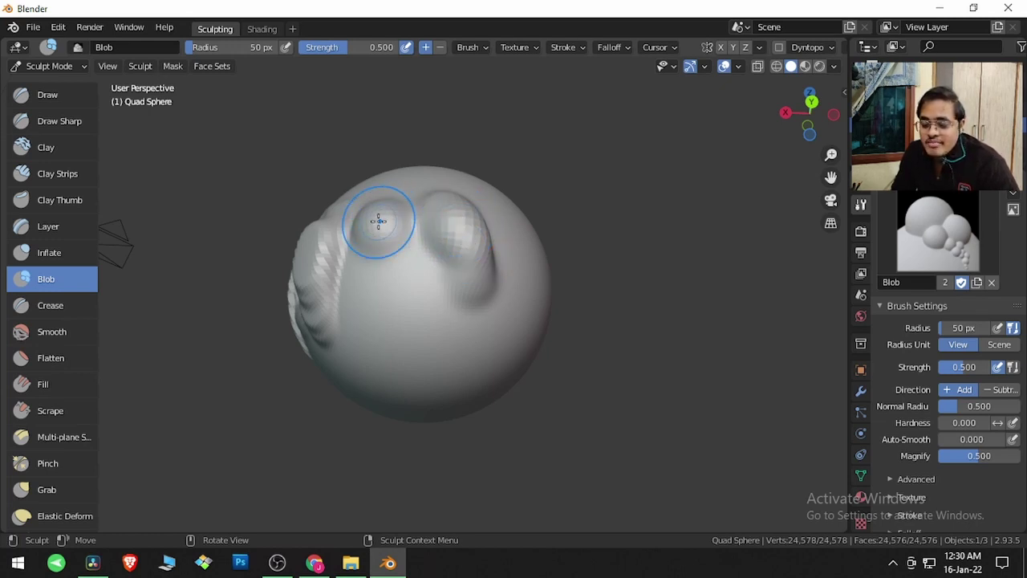
mouse_move(447, 323)
middle_down()
mouse_move(398, 332)
mouse_move(385, 313)
middle_up()
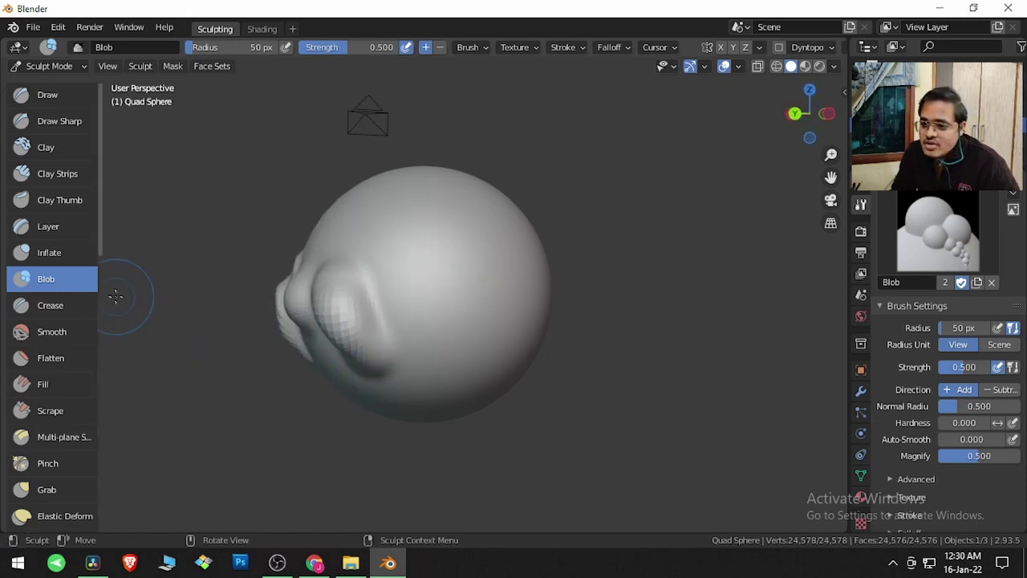
Step: Zoom in and cut a Crease stroke across the sphere
click(56, 304)
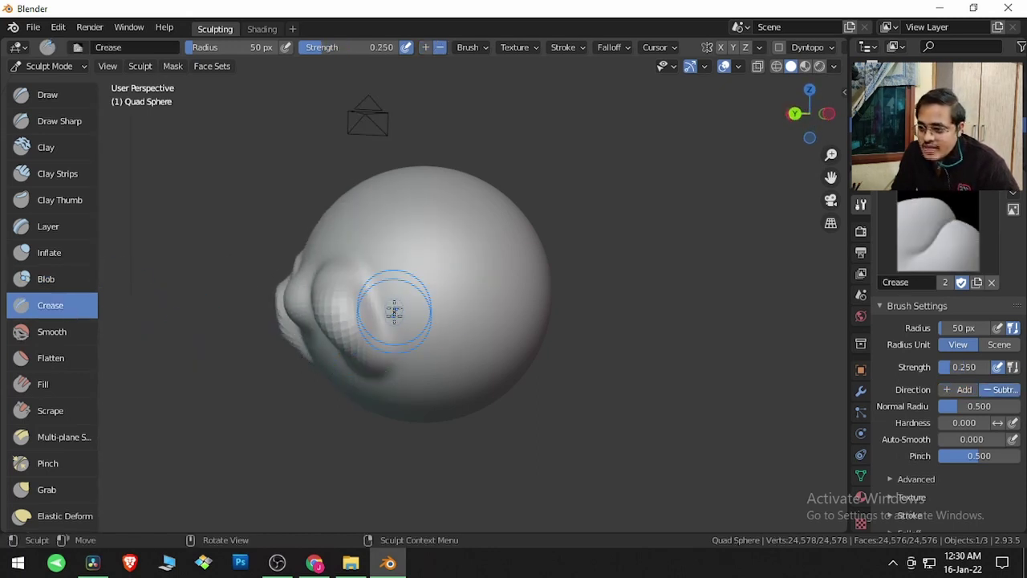
scroll(394, 315, up, 3)
scroll(395, 316, up, 2)
middle_drag(394, 316, 408, 305)
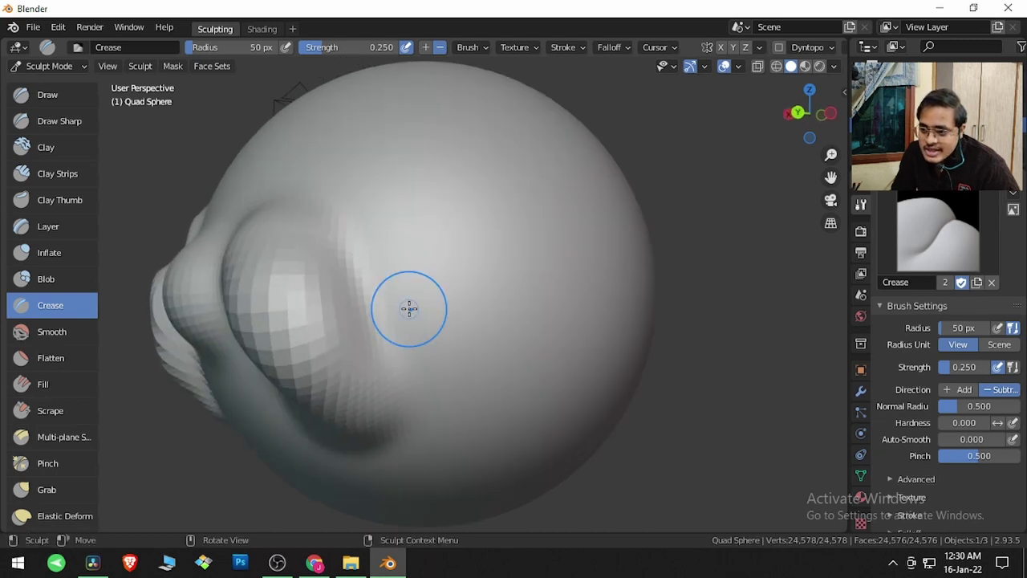
mouse_move(349, 241)
mouse_down()
mouse_move(394, 366)
mouse_move(347, 249)
mouse_move(374, 341)
mouse_move(386, 337)
mouse_move(339, 227)
mouse_move(390, 353)
mouse_move(370, 261)
mouse_move(389, 337)
mouse_up()
middle_drag(389, 337, 779, 377)
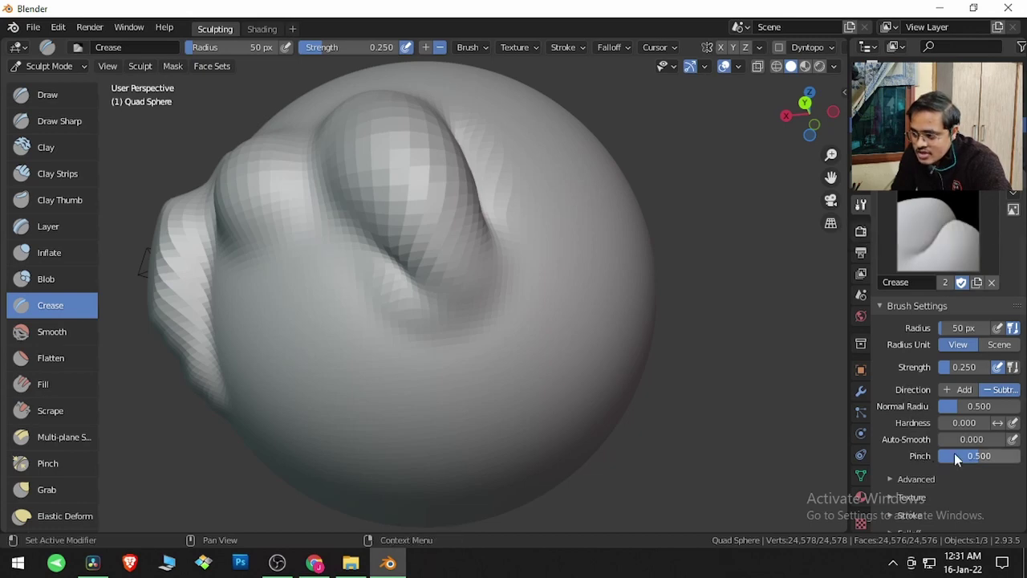
Step: Test higher and lower Crease Pinch values while deepening the groove, then set Pinch to 0.5
drag(954, 453, 1005, 453)
mouse_move(359, 227)
mouse_down()
mouse_move(390, 275)
mouse_move(334, 193)
mouse_move(405, 301)
mouse_up()
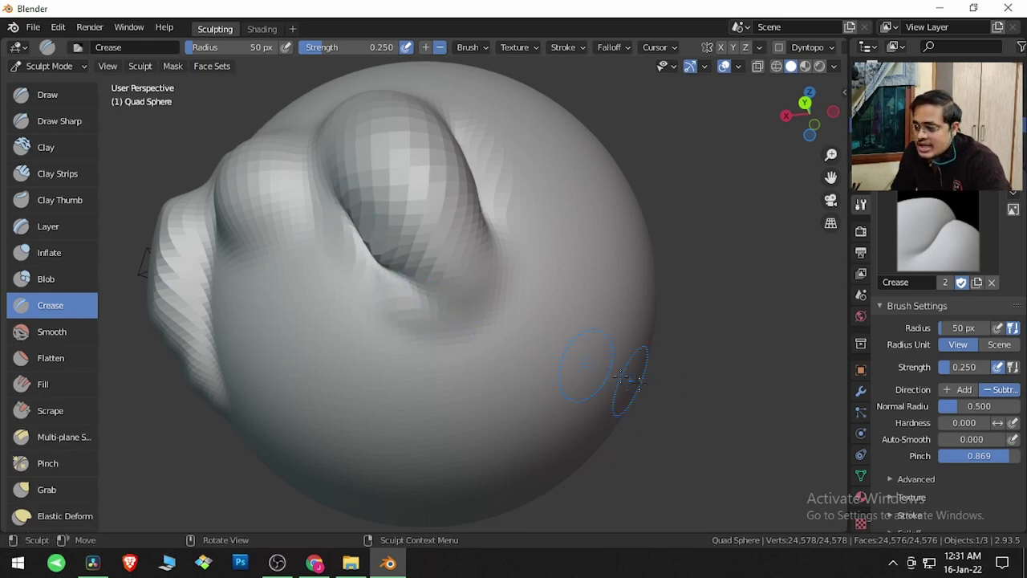
drag(1009, 455, 947, 454)
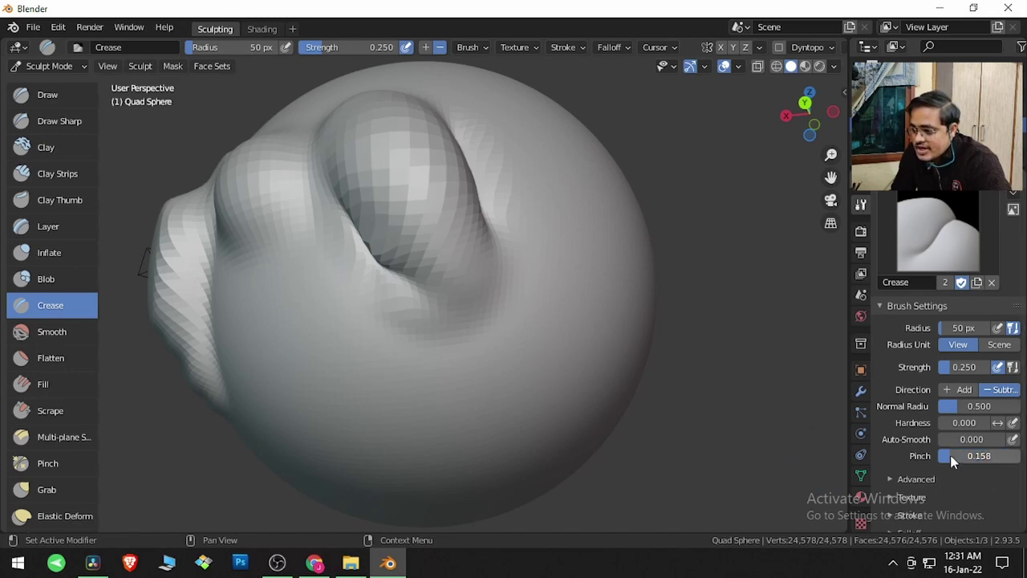
mouse_move(492, 286)
mouse_down()
mouse_move(429, 312)
mouse_move(488, 291)
mouse_move(450, 303)
mouse_up()
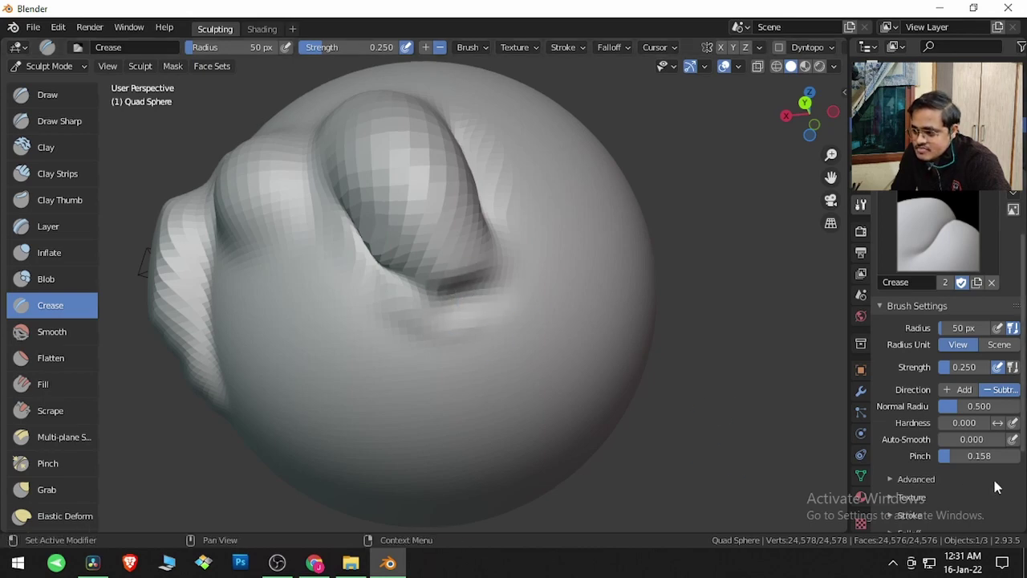
double_click(992, 456)
text(0)
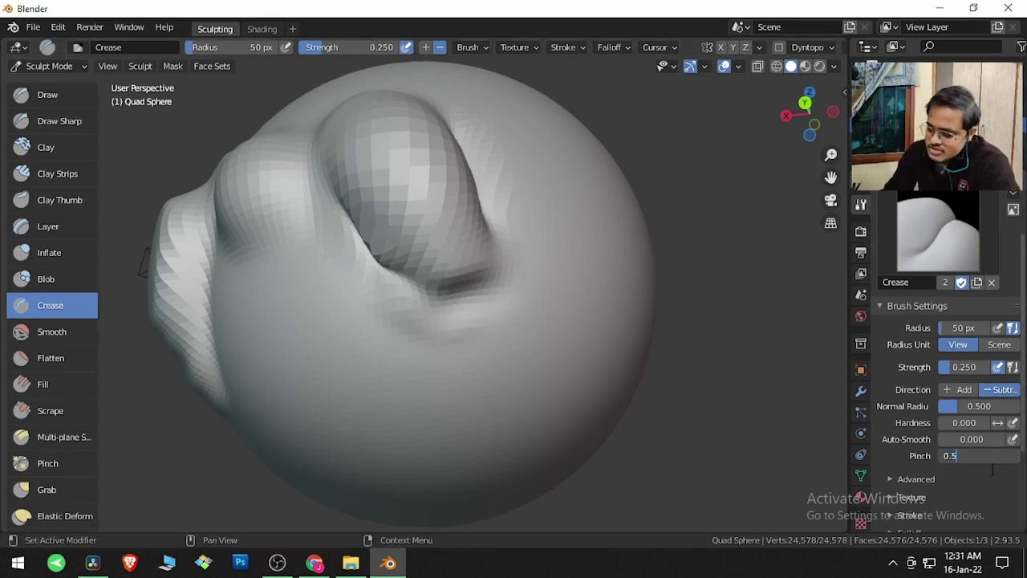
text(.5)
key(Return)
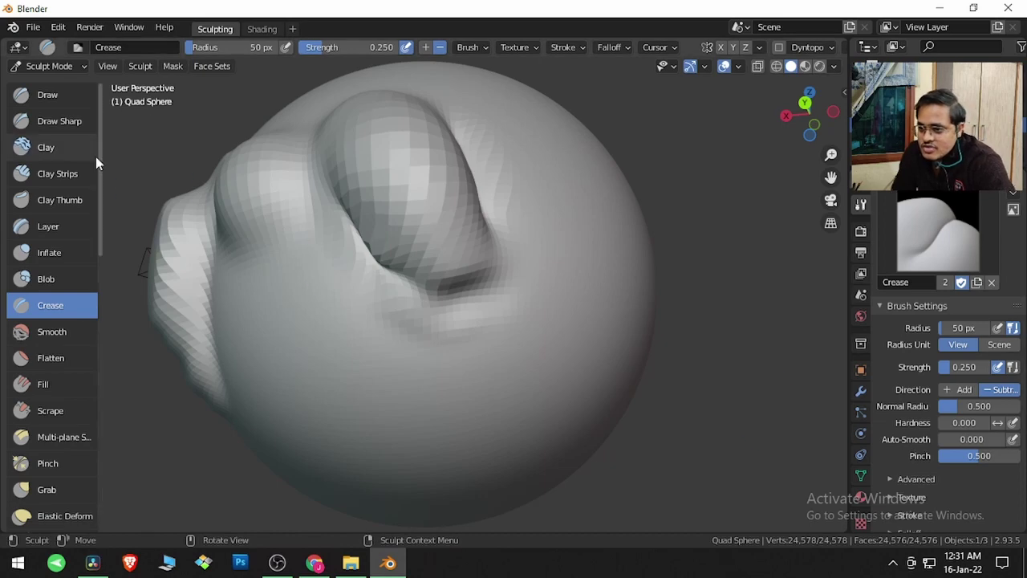